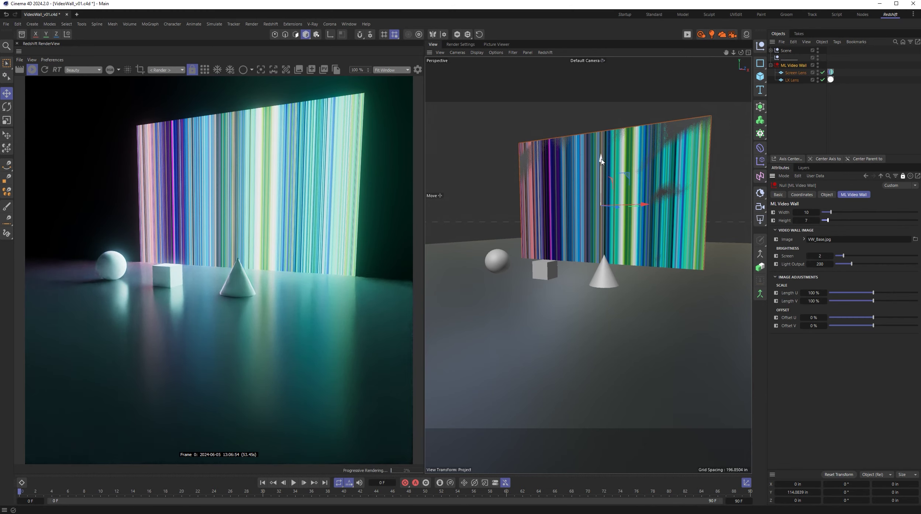
Load the multicolored triangle mosaic image onto the video wall without copying it into the project, and place the wall at Y about 137 in.
left_click_drag(601, 159, 602, 137)
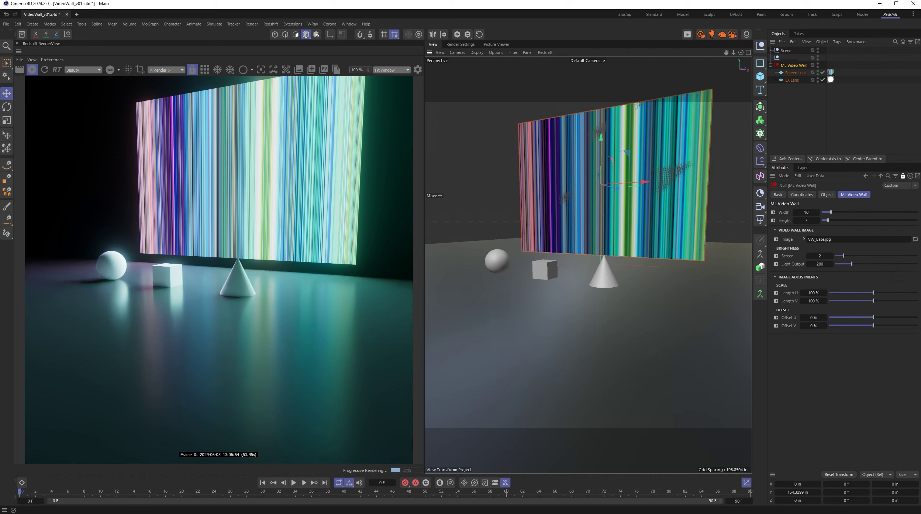
left_click_drag(0, 381, 845, 242)
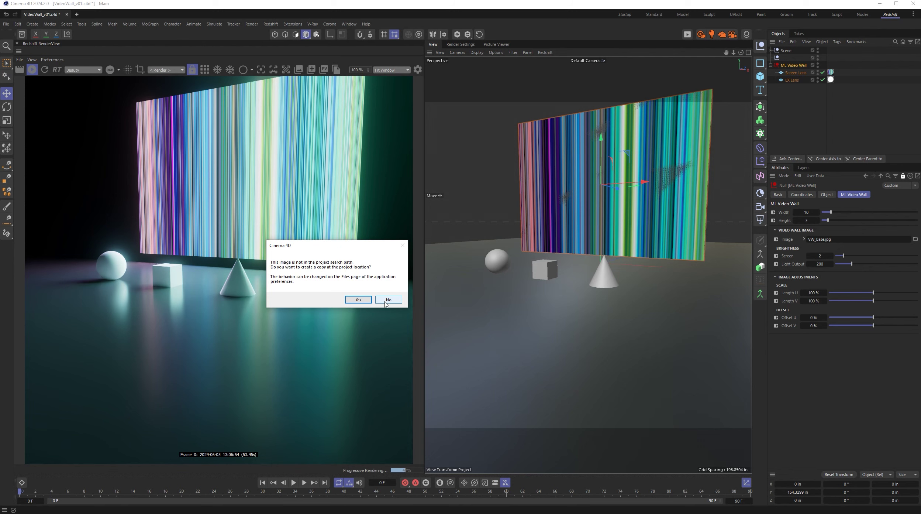
left_click(388, 299)
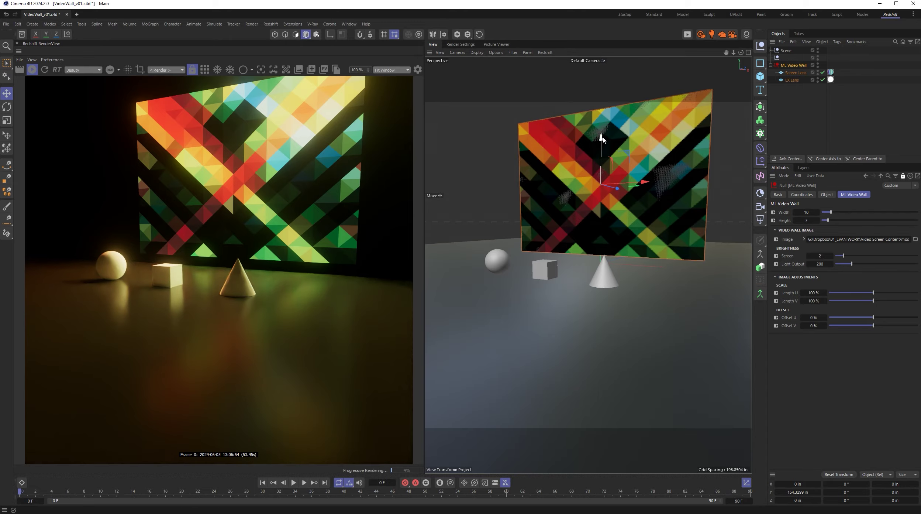
left_click_drag(602, 139, 602, 148)
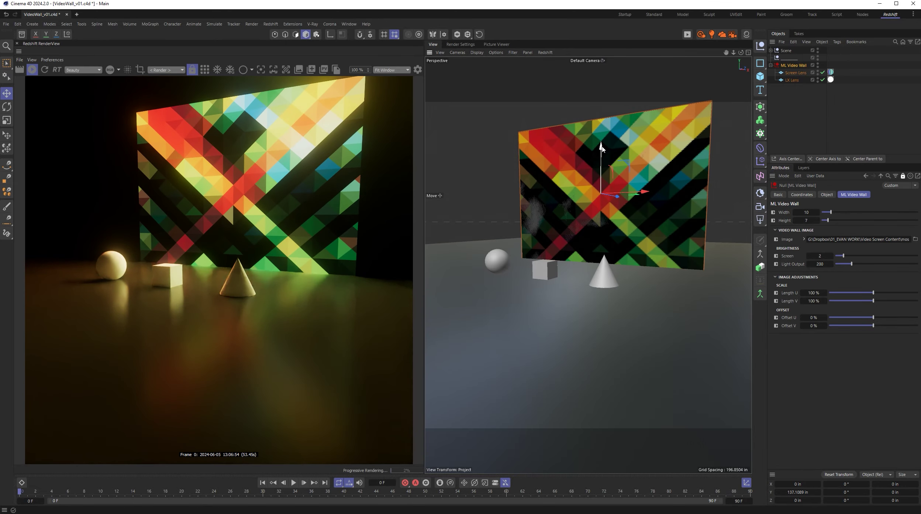
Resize the video wall to a Width of 5 and a Height of 3.
left_click_drag(831, 213, 823, 220)
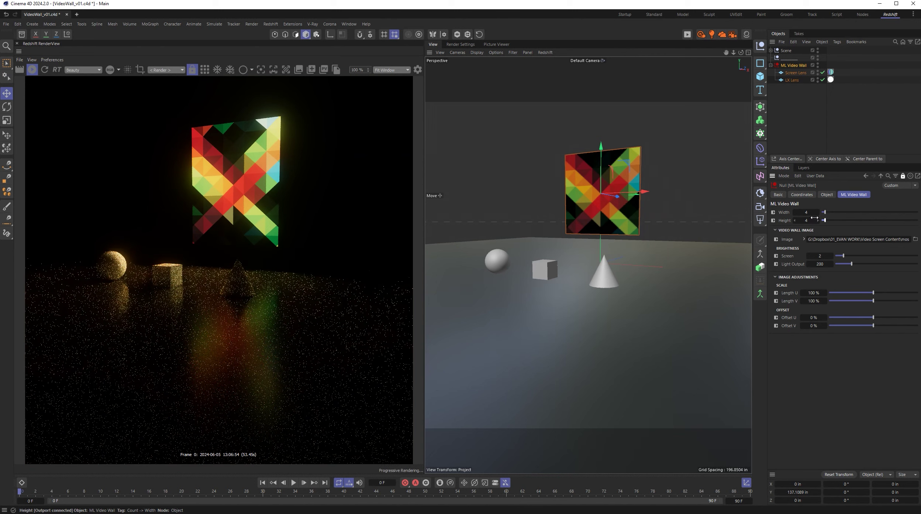
left_click(813, 215)
type("5")
key("Tab")
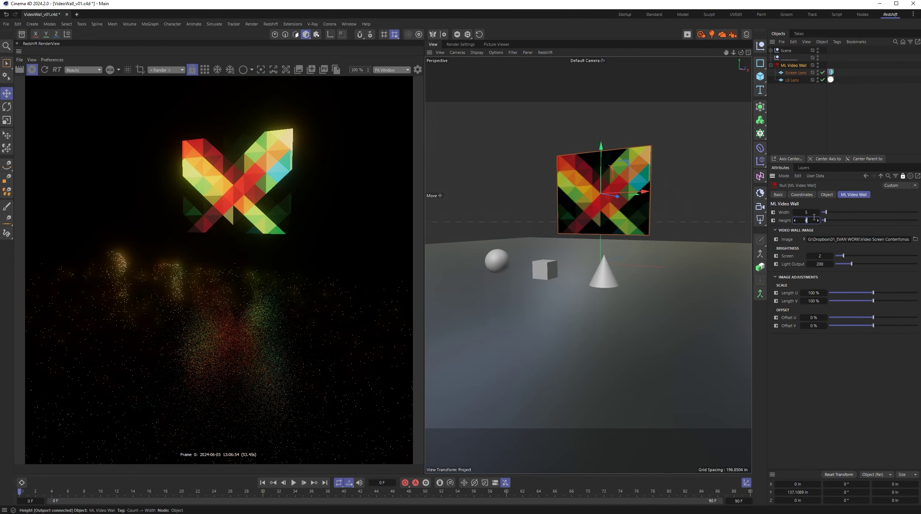
type("3")
key("Return")
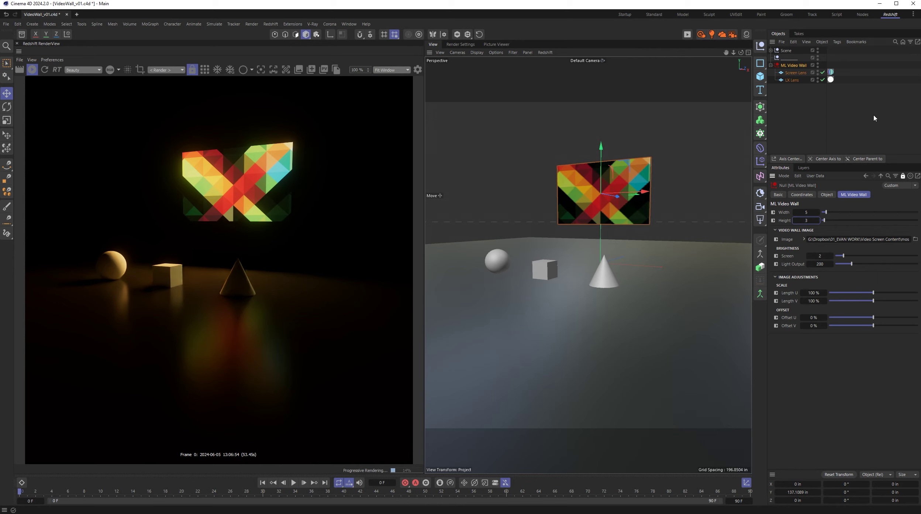
Select the material tags of Screen Lens and LX Lens and fit their textures to the object.
left_click_drag(873, 114, 827, 66)
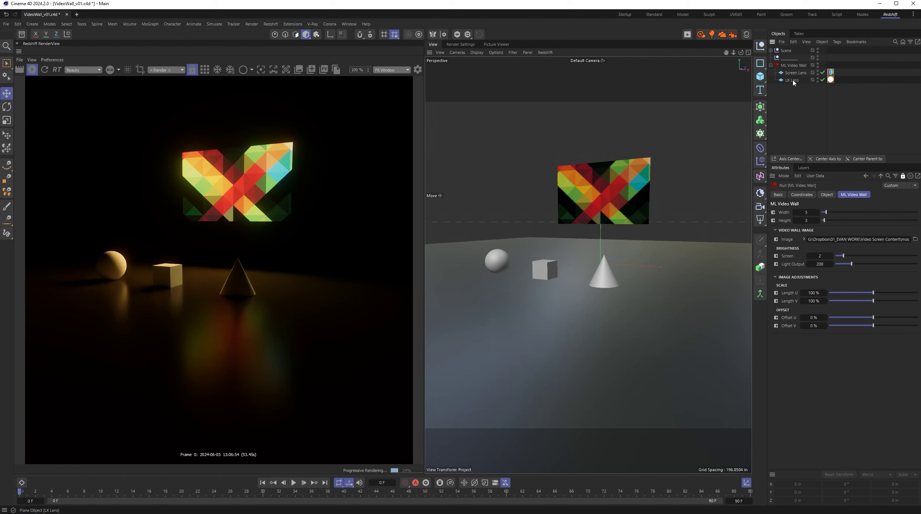
left_click(837, 42)
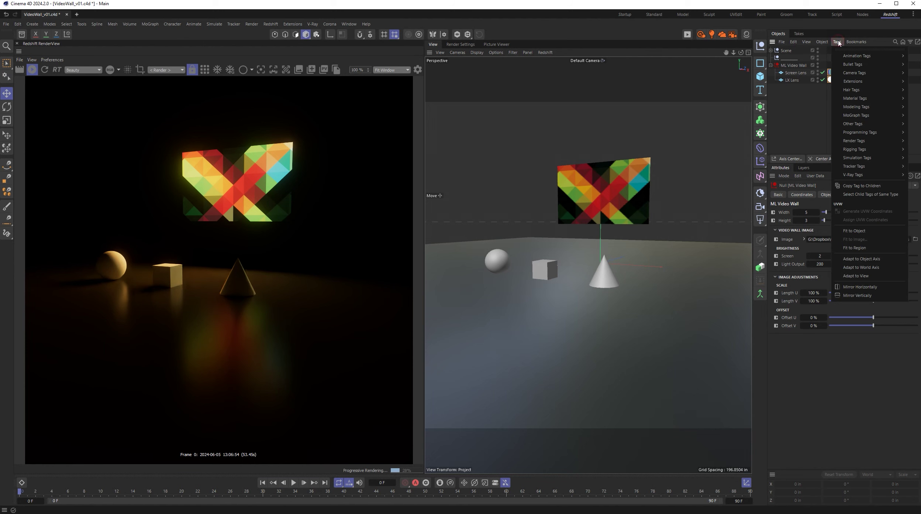
left_click(871, 233)
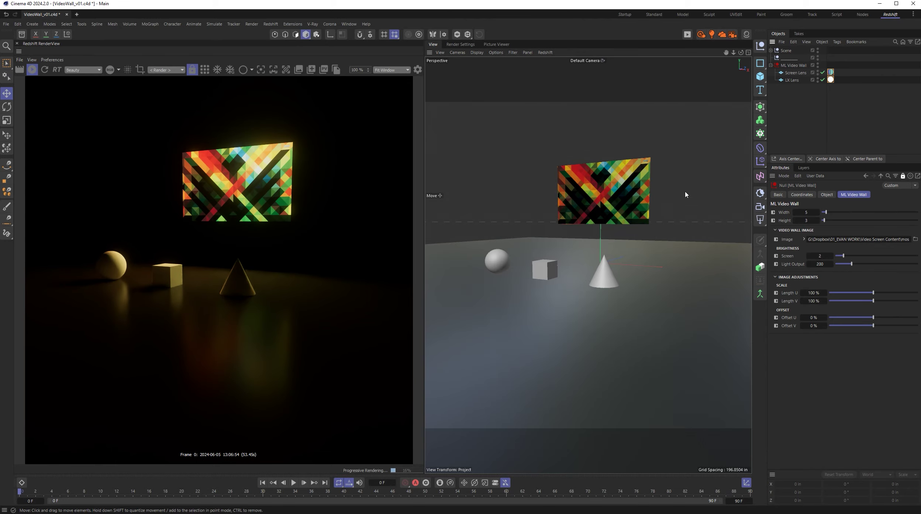
Enlarge the video wall to Width 10 and Height 7, and refit both lens material tags to the object.
left_click_drag(825, 212, 829, 222)
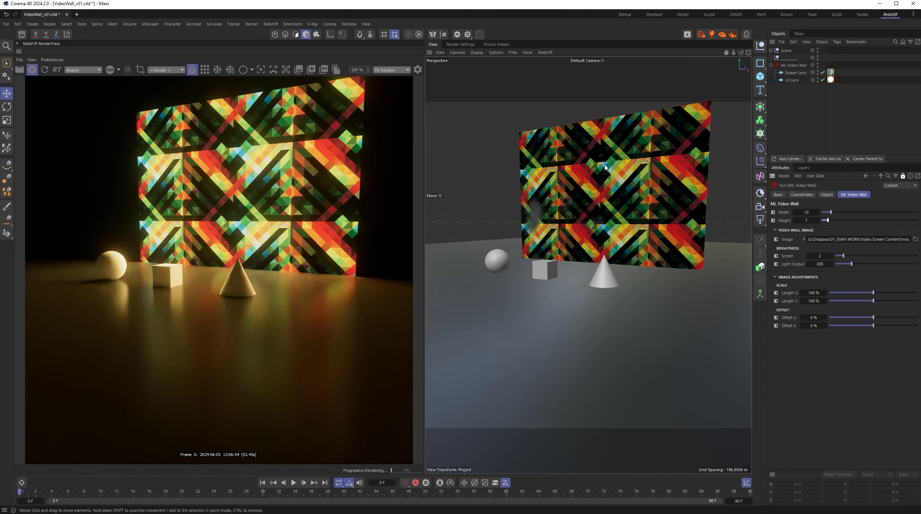
left_click_drag(866, 60, 827, 112)
left_click(836, 41)
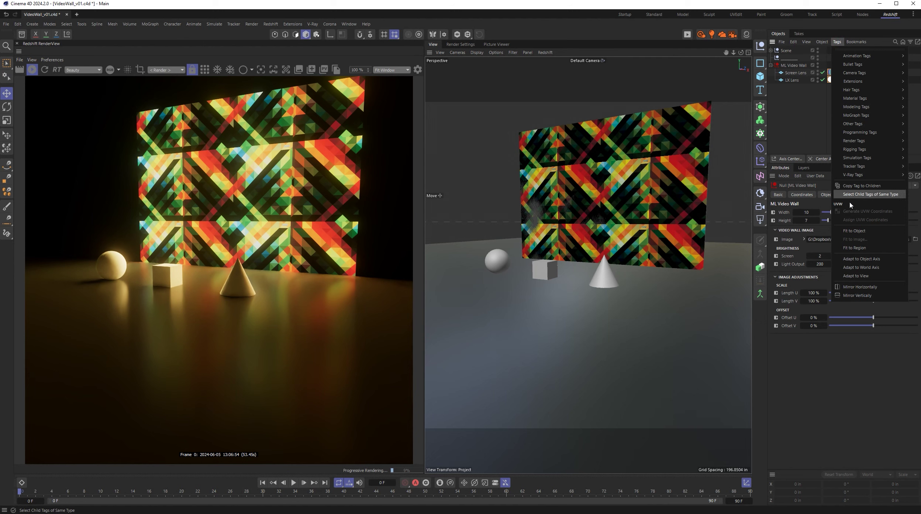
left_click(854, 231)
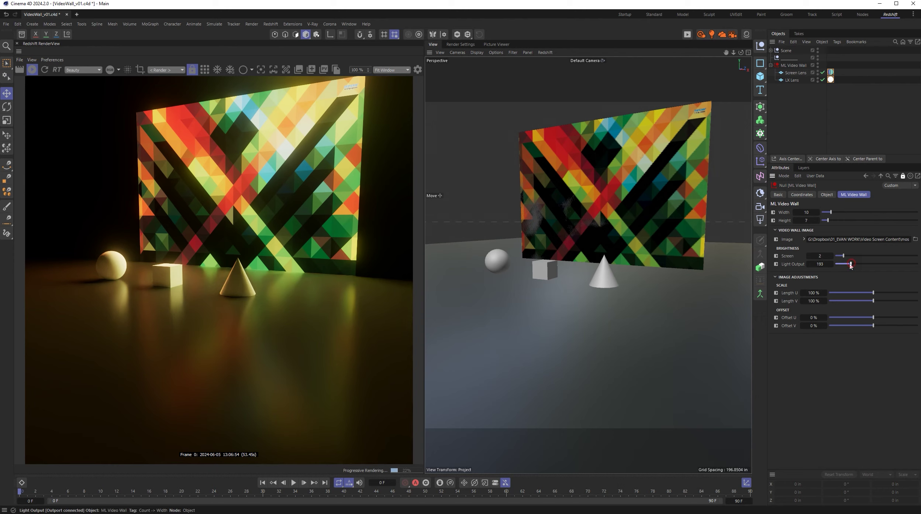
Set Screen brightness to 1 and Light Output to 64 after trying Screen at 7 and Light Output at 0 and 344.
left_click_drag(851, 264, 833, 265)
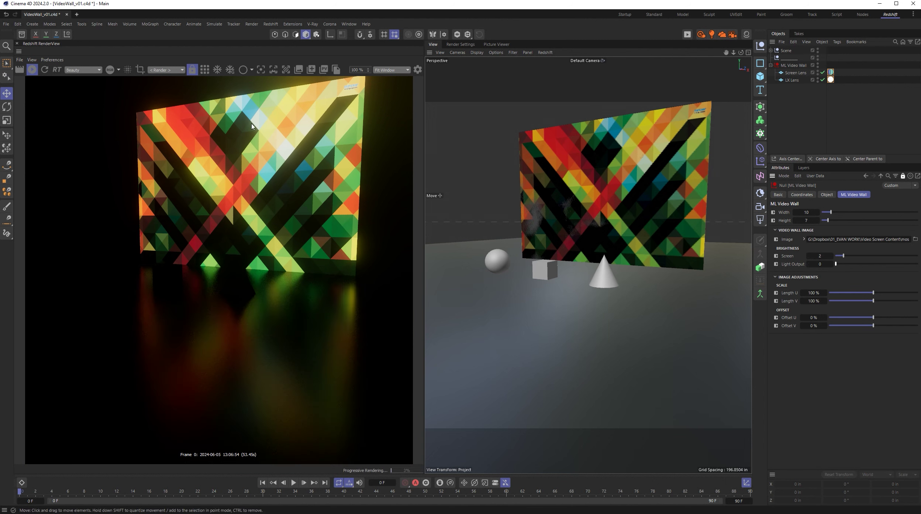
left_click_drag(845, 256, 843, 258)
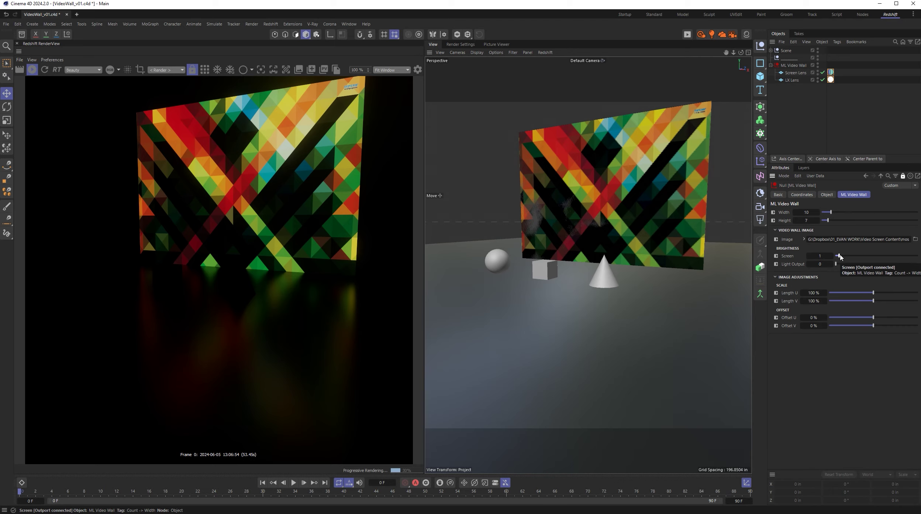
left_click_drag(839, 256, 864, 259)
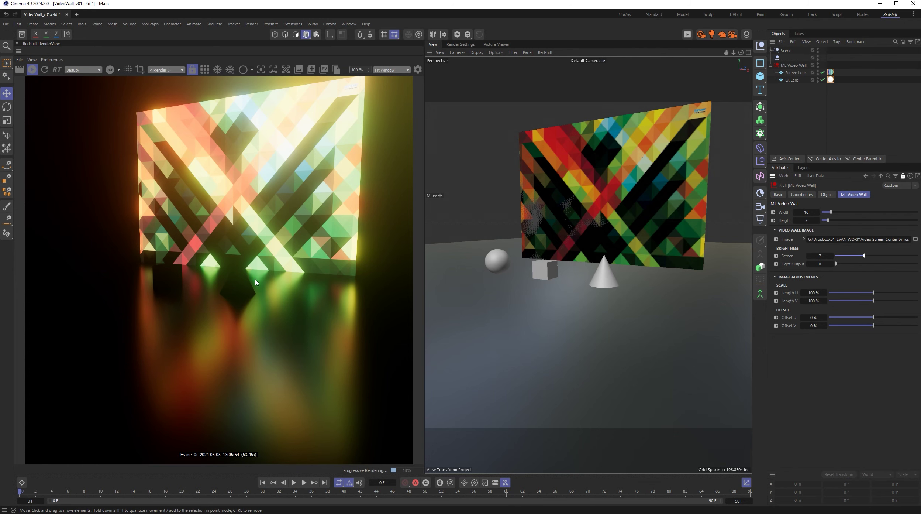
left_click(839, 256)
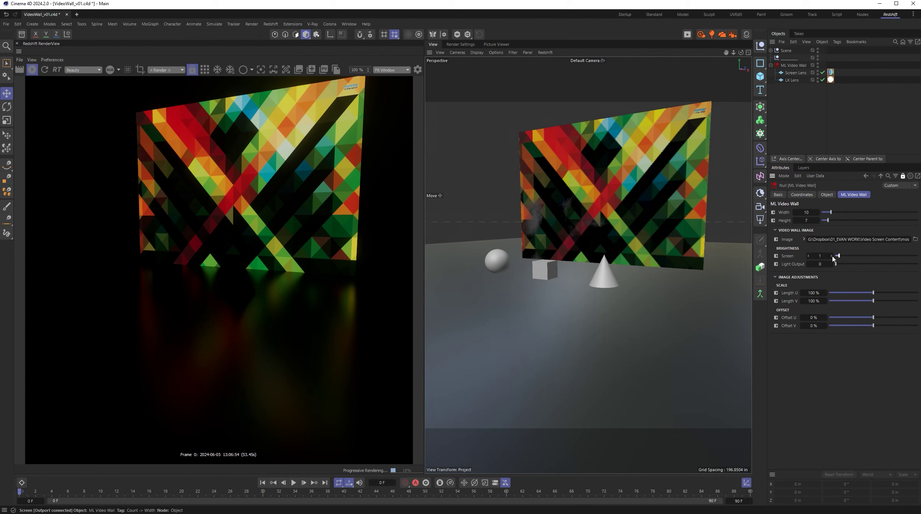
left_click_drag(836, 263, 864, 264)
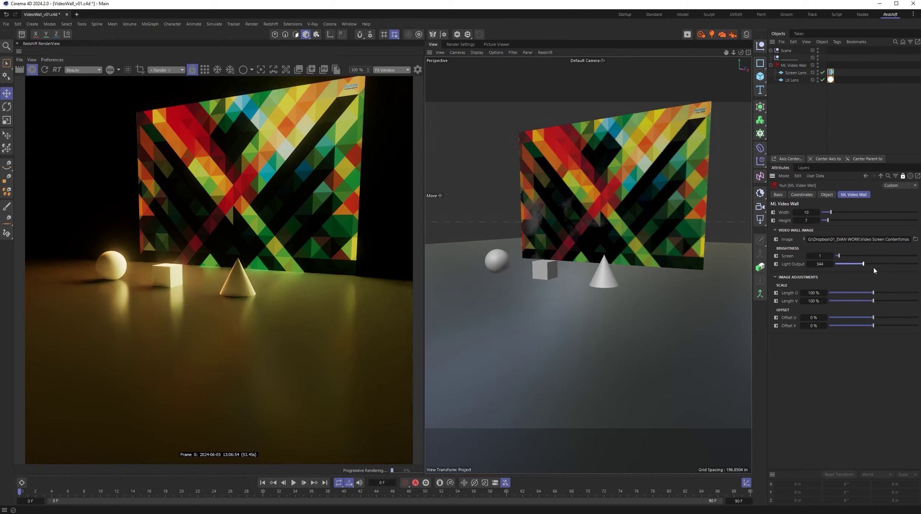
left_click_drag(863, 263, 841, 267)
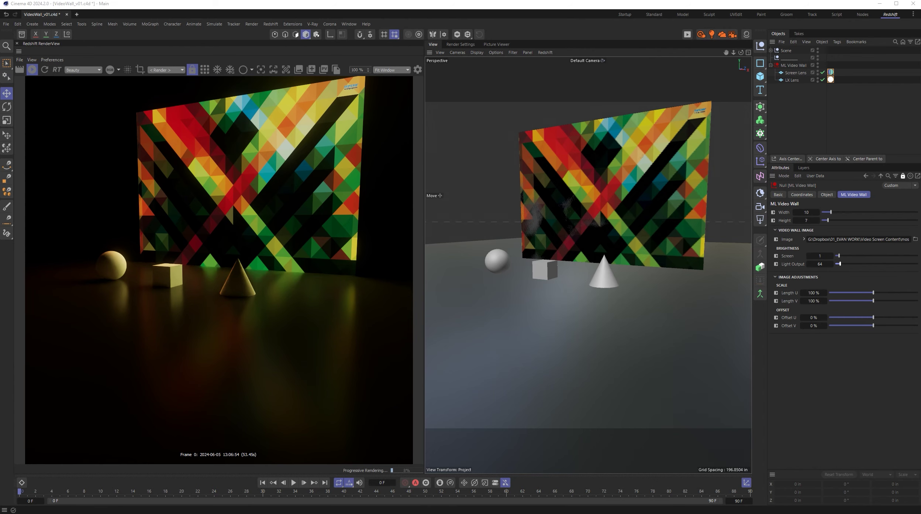
Swap the wall image for the dark magenta light-streak picture without copying it to the project, and raise Light Output to 496.
left_click_drag(1, 391, 826, 239)
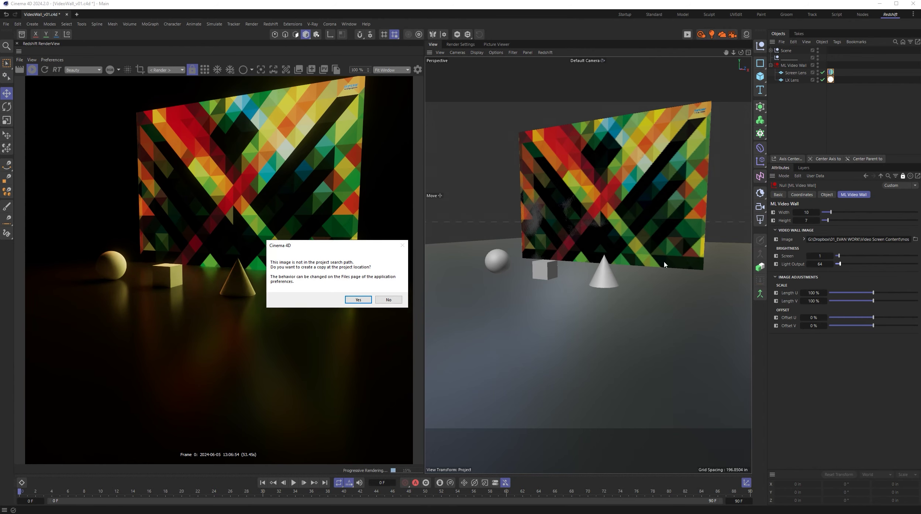
left_click(387, 299)
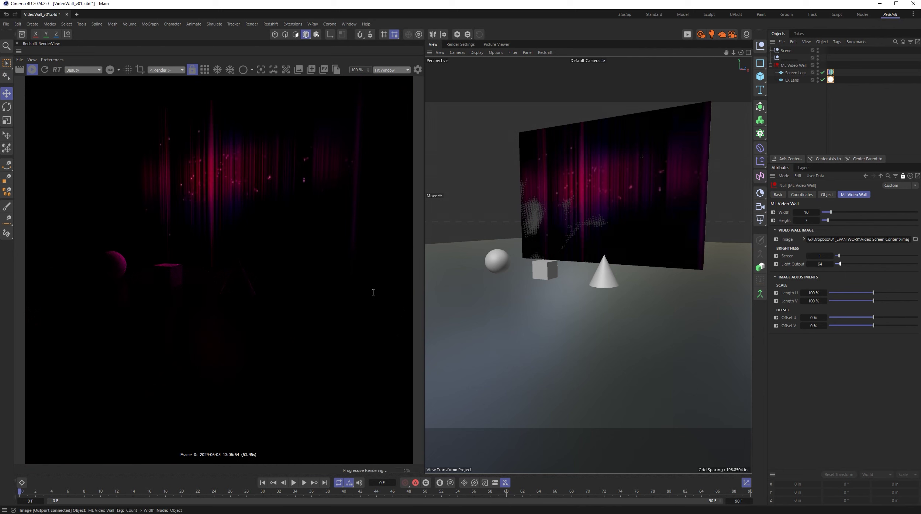
left_click_drag(839, 264, 879, 265)
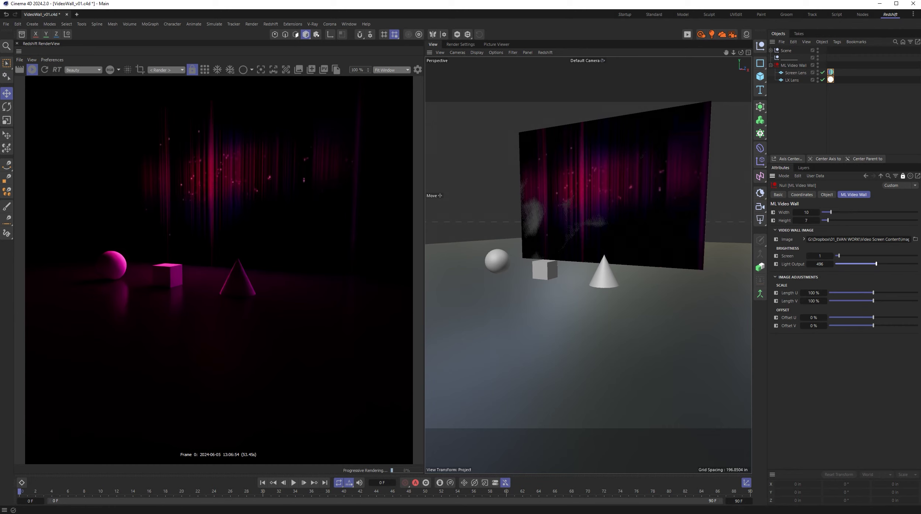
Replace the wall image with the orange and teal diagonal pattern without copying it to the project, and set Light Output to 104.
left_click_drag(50, 275, 869, 240)
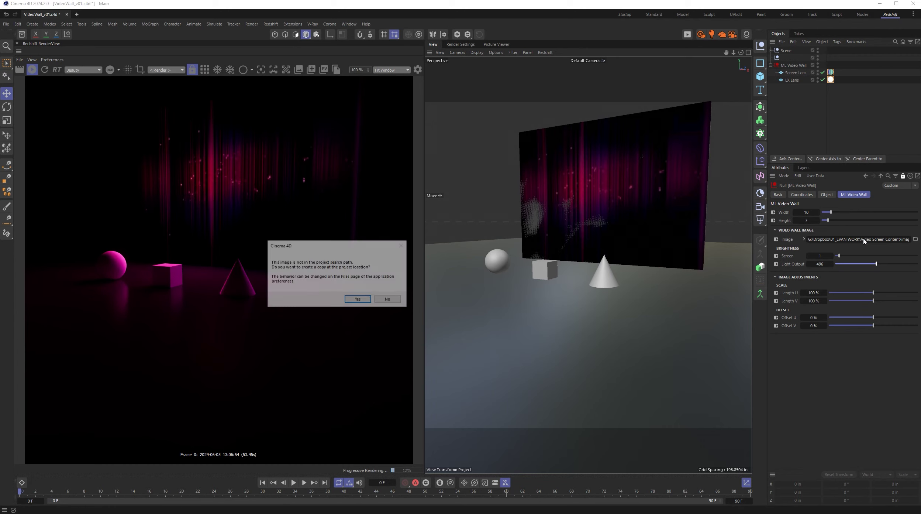
left_click(392, 299)
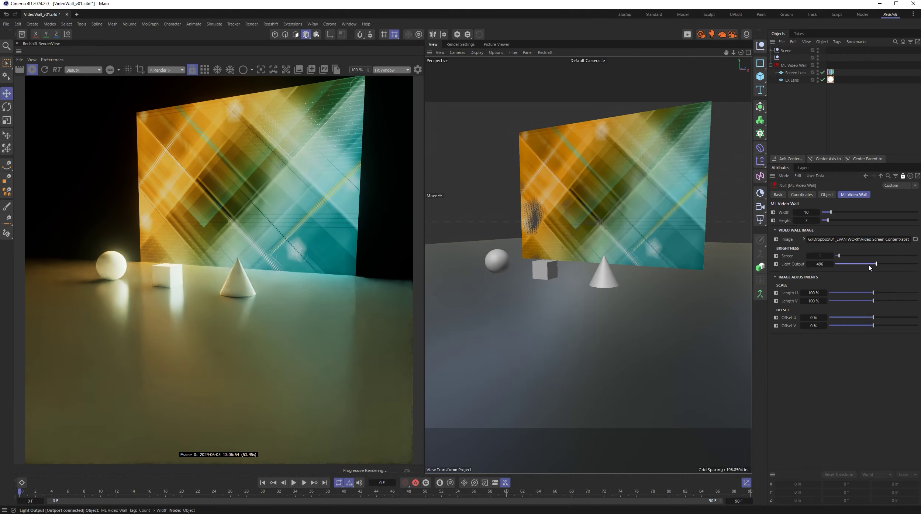
left_click_drag(876, 264, 844, 266)
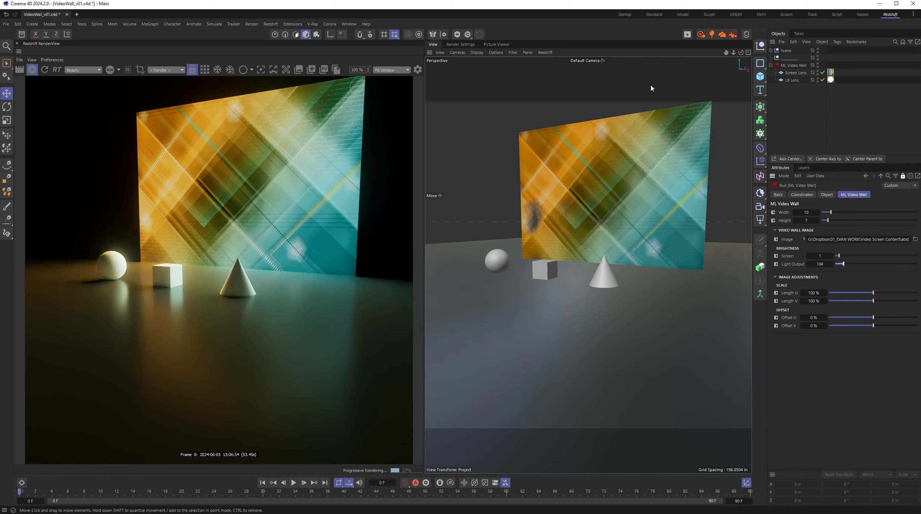
Try image adjustments with Length U at 110%, Length V at 107%, Offset U at 15% and Offset V at 23%.
left_click_drag(873, 293, 880, 317)
left_click(873, 301)
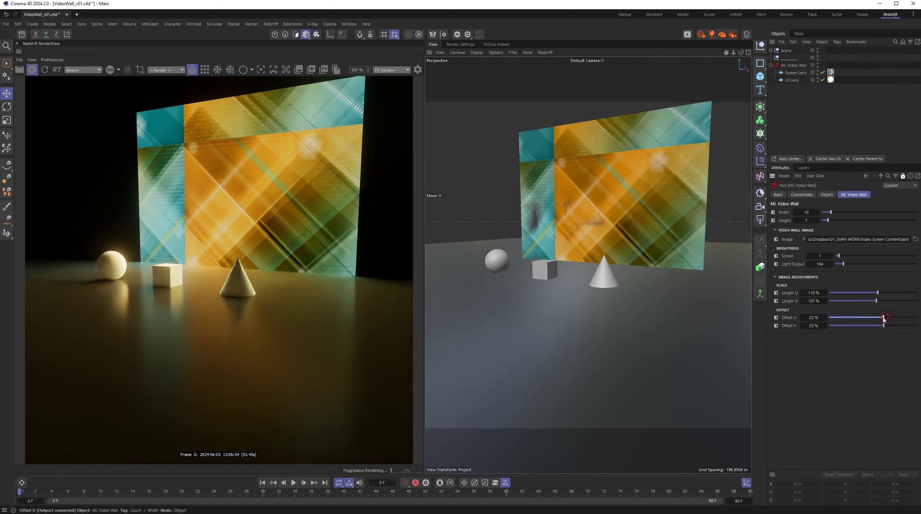
Reset Length U, Length V, Offset U and Offset V of the wall image to their defaults.
right_click(788, 293)
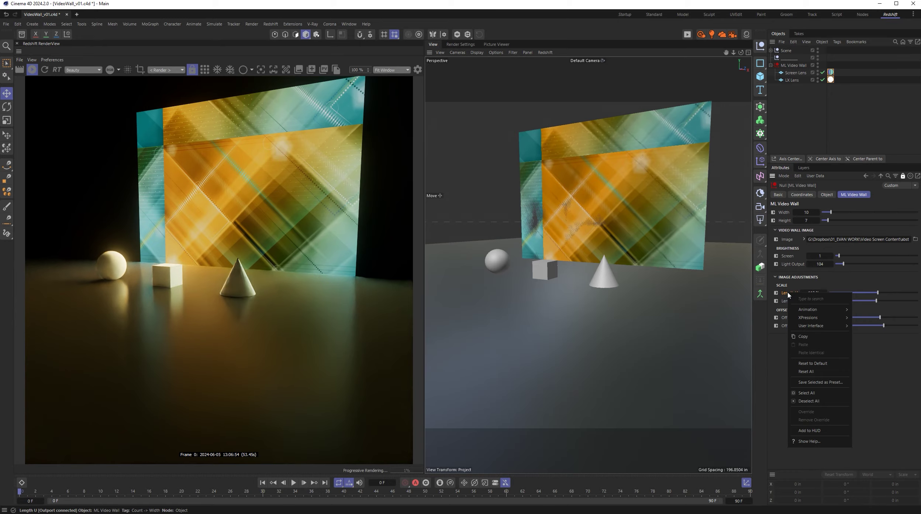
left_click(812, 363)
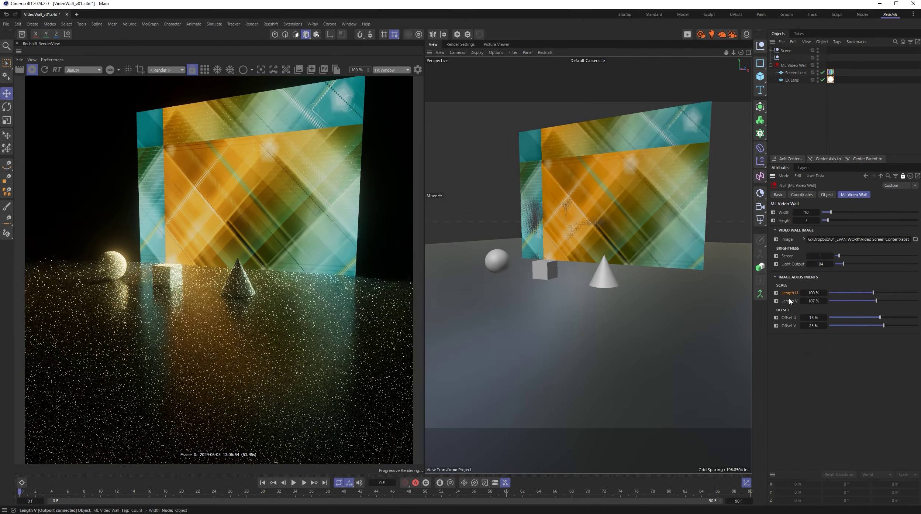
right_click(789, 301)
left_click(813, 371)
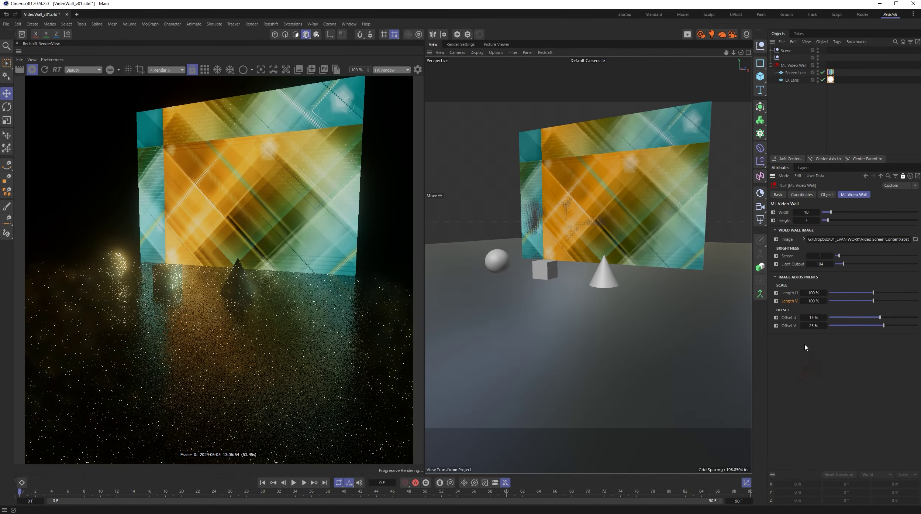
right_click(788, 317)
left_click(816, 387)
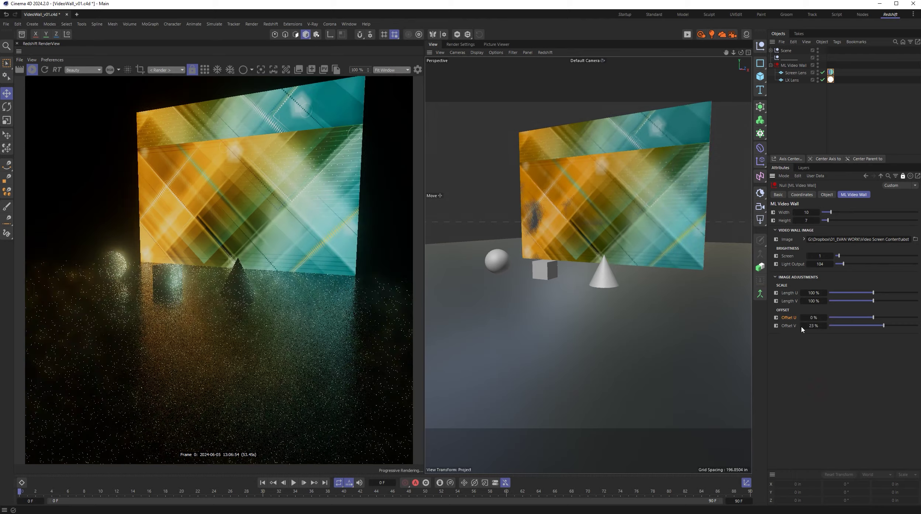
right_click(788, 326)
left_click(812, 397)
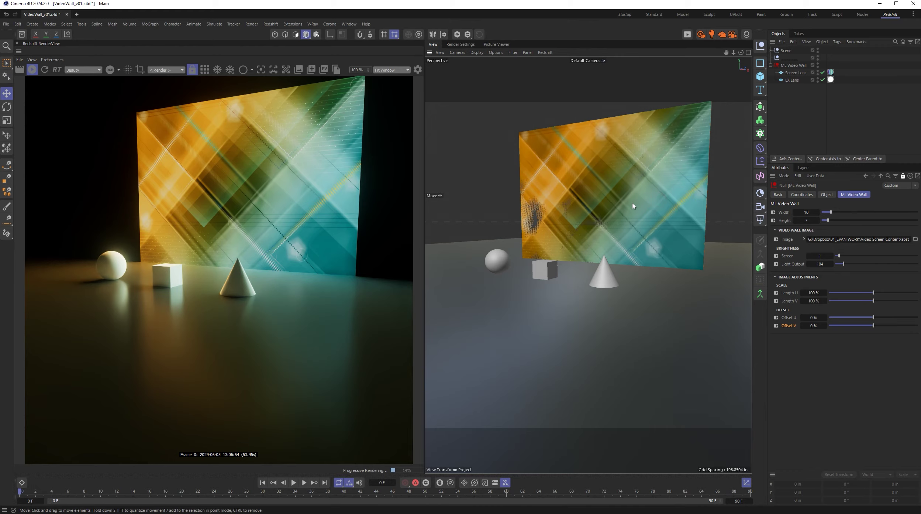
Add a Redshift area light behind the video wall at about Y 281 in and Z 203 in, pitched about -128° toward the wall's back.
left_click_drag(634, 193, 570, 224, "alt")
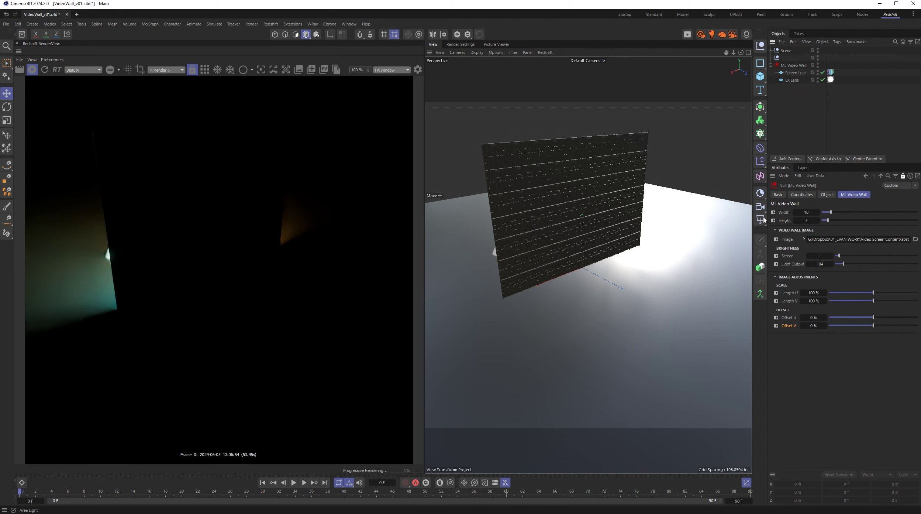
left_click_drag(764, 219, 766, 273)
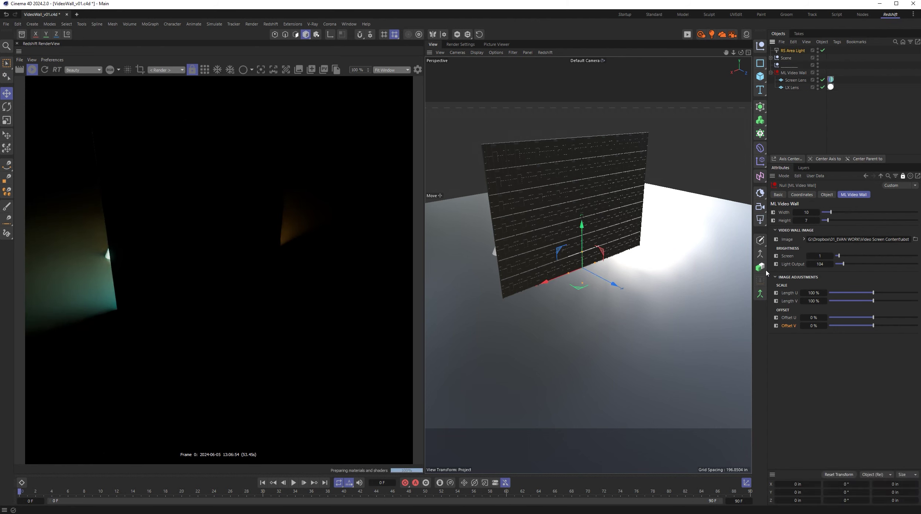
left_click_drag(615, 284, 646, 283)
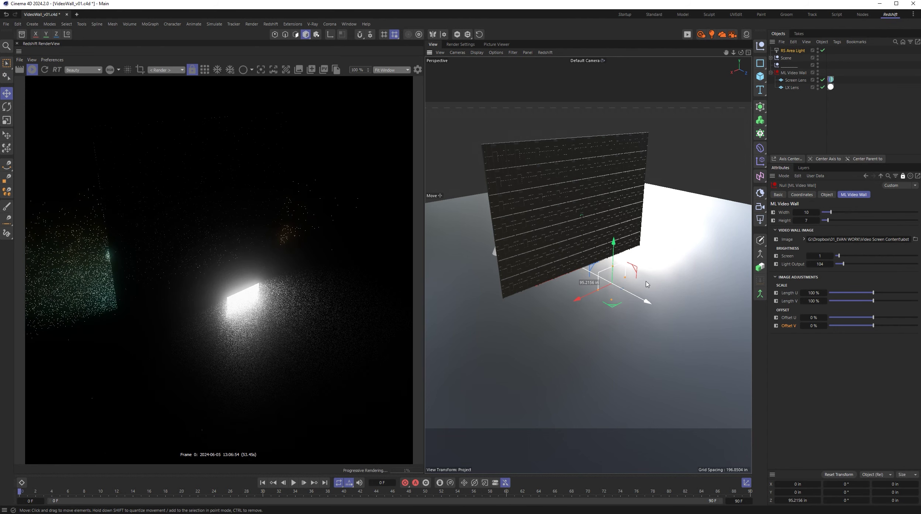
left_click_drag(613, 243, 622, 325)
key("r")
key("e")
left_click_drag(606, 242, 554, 205)
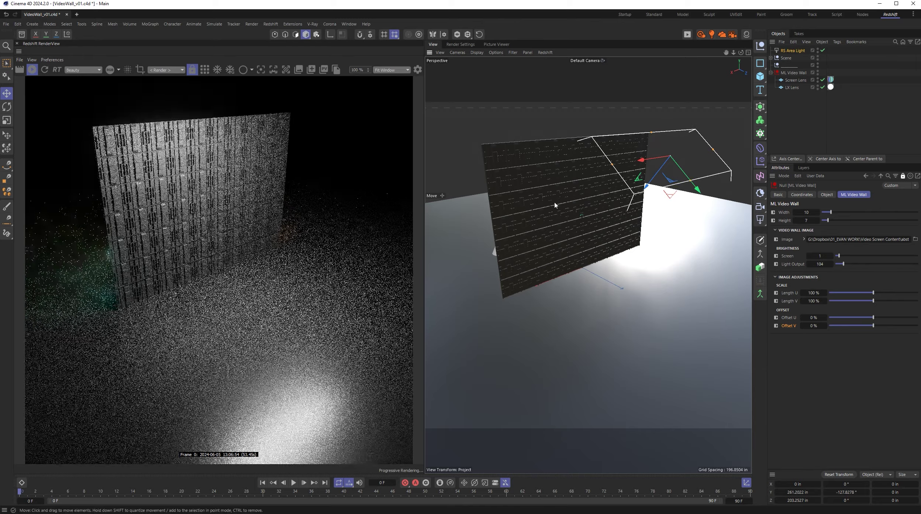
Examine the lit back side of the video wall up close, its side profile, and the front with the objects.
scroll(555, 205, "up", 5)
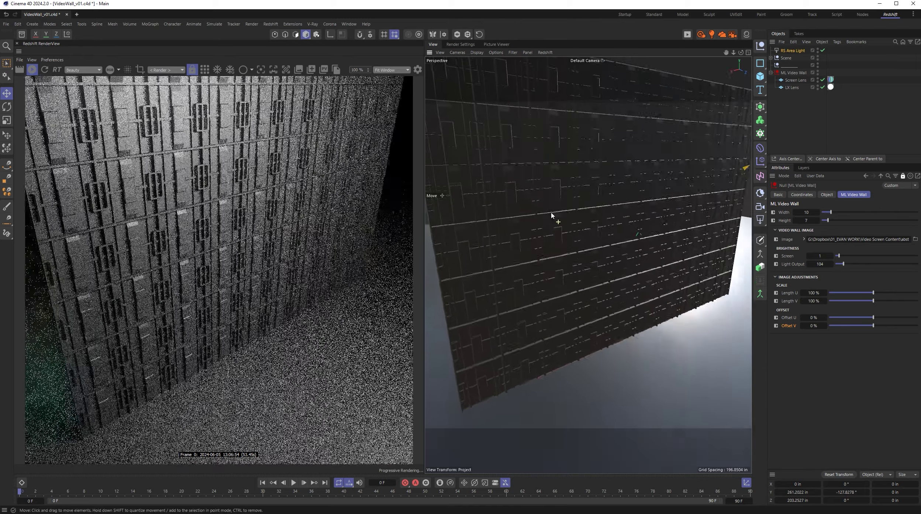
scroll(551, 215, "up", 2)
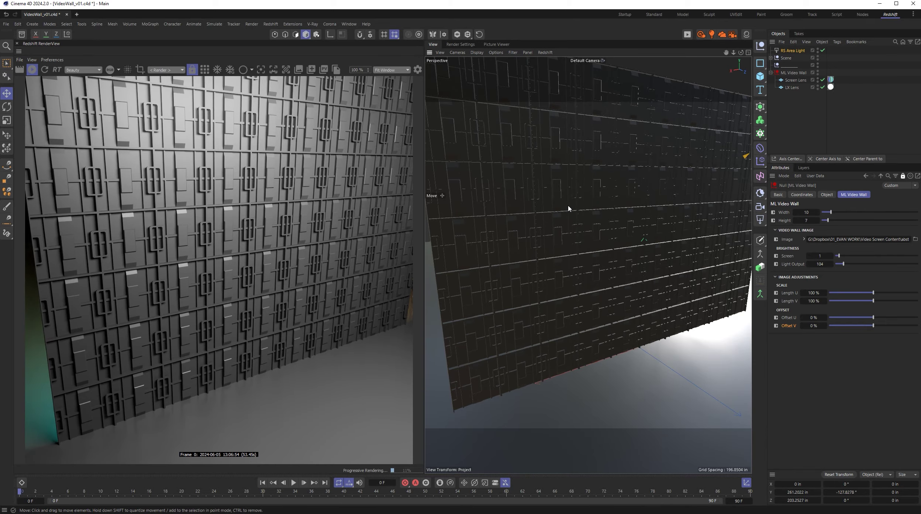
right_click_drag(604, 203, 583, 222, "alt")
left_click_drag(569, 237, 635, 228, "alt")
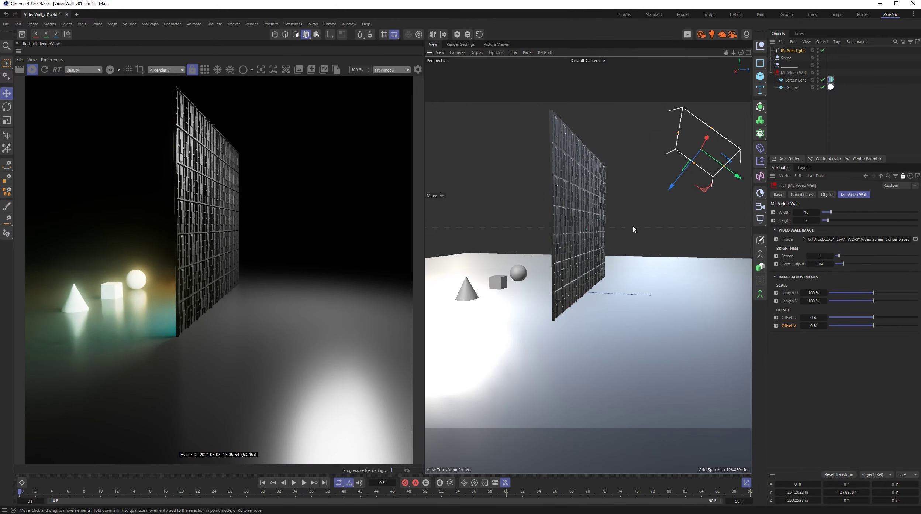
left_click_drag(582, 246, 680, 249, "alt")
right_click_drag(680, 249, 652, 261, "alt")
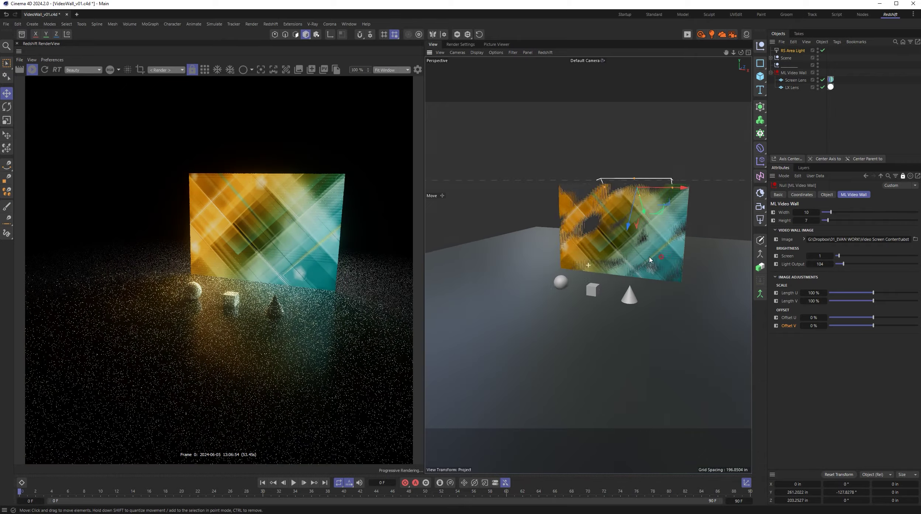
middle_click_drag(651, 261, 618, 265, "alt")
left_click_drag(618, 266, 616, 257, "alt")
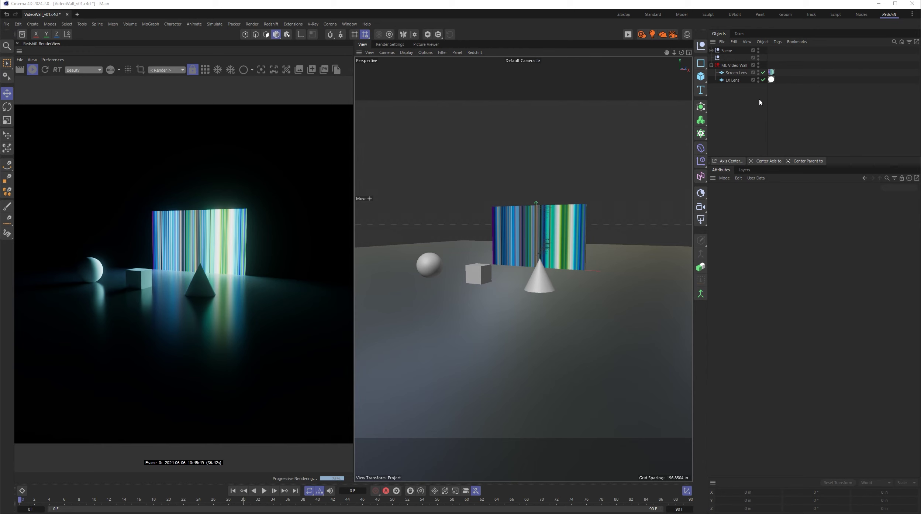
Duplicate the ML Video Wall rig with its children and move the copy along X to about -245 in.
left_click(711, 66)
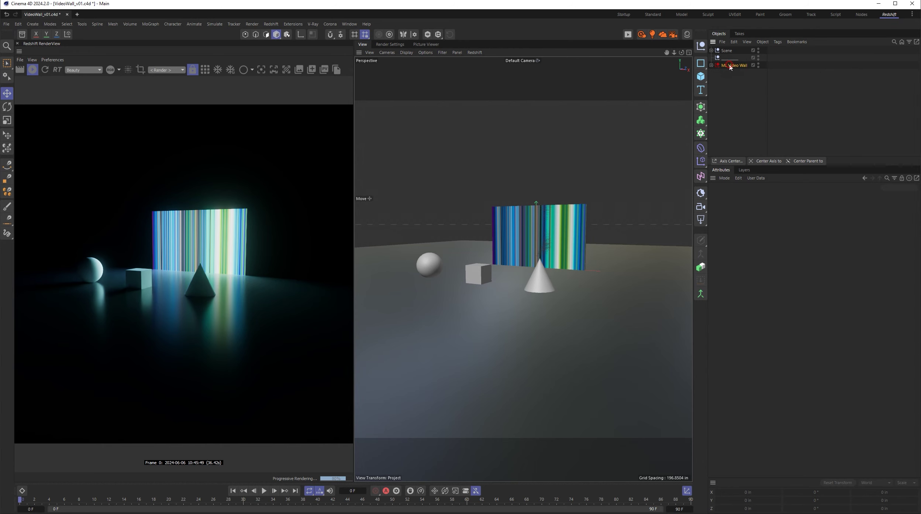
left_click(730, 65)
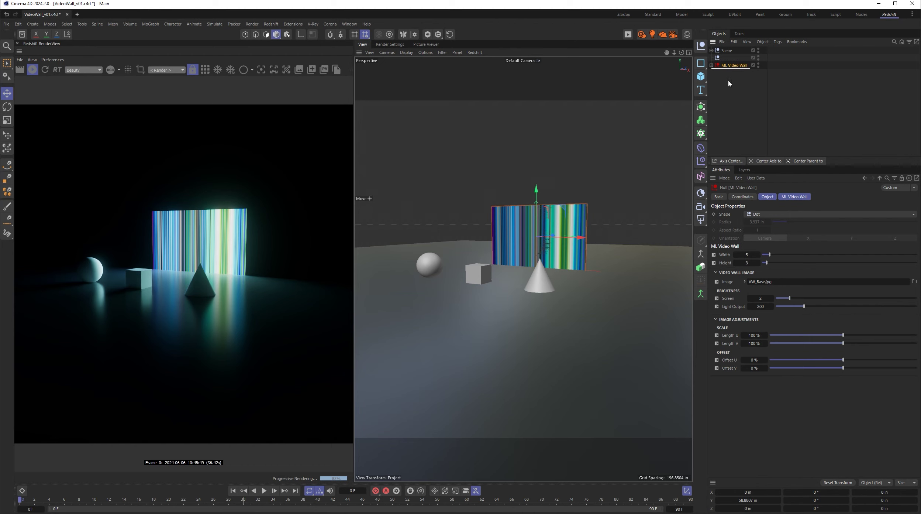
key("ctrl+c")
key("ctrl+v")
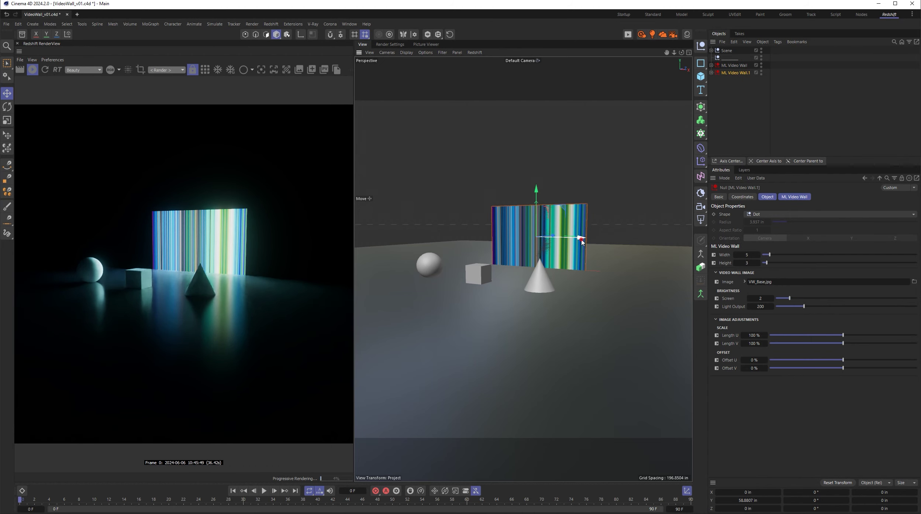
left_click_drag(581, 240, 479, 239)
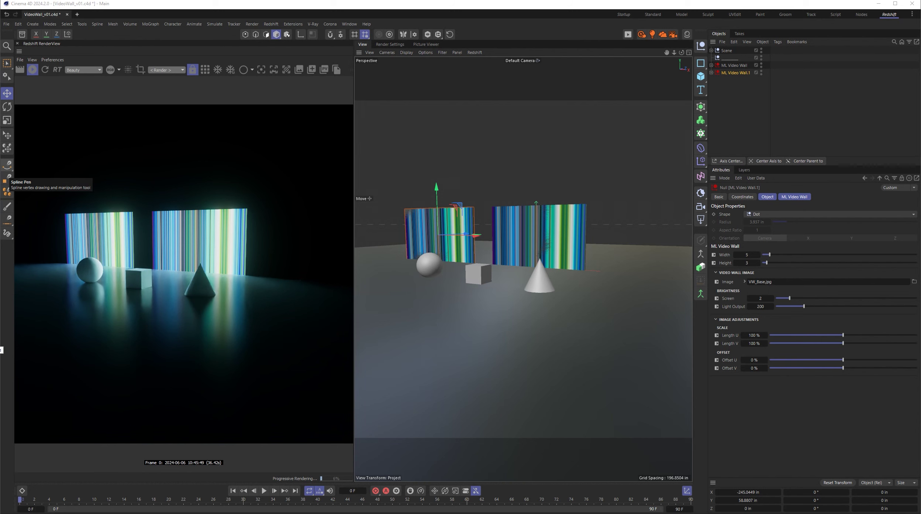
Replace the duplicated wall's image with 1387152.jpg without copying it to the project.
left_click_drag(2, 350, 794, 282)
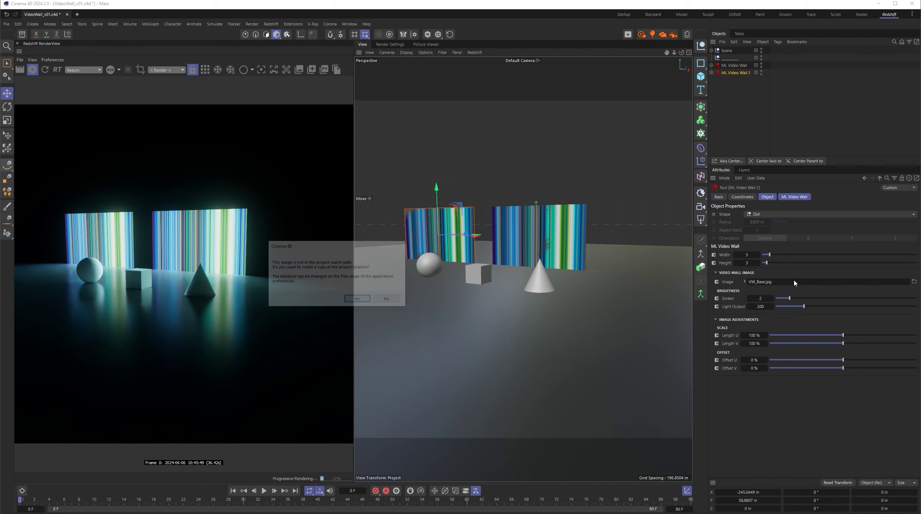
left_click(389, 299)
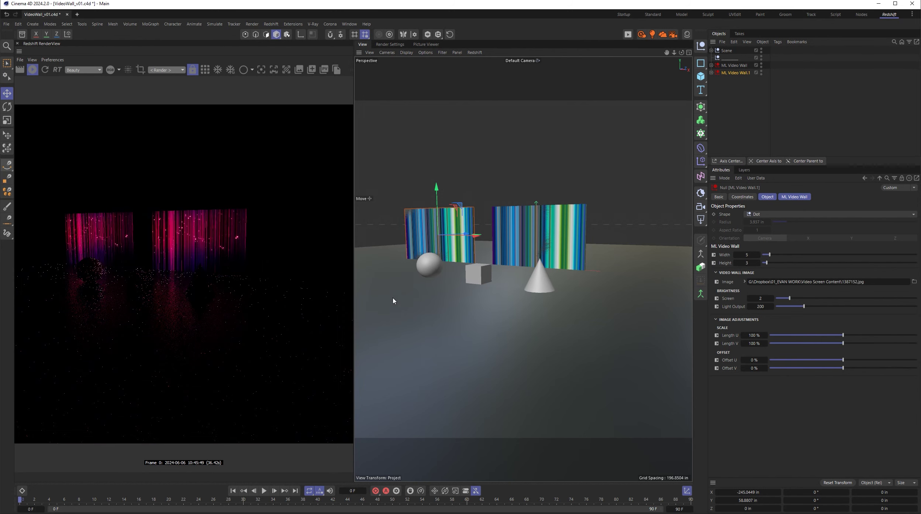